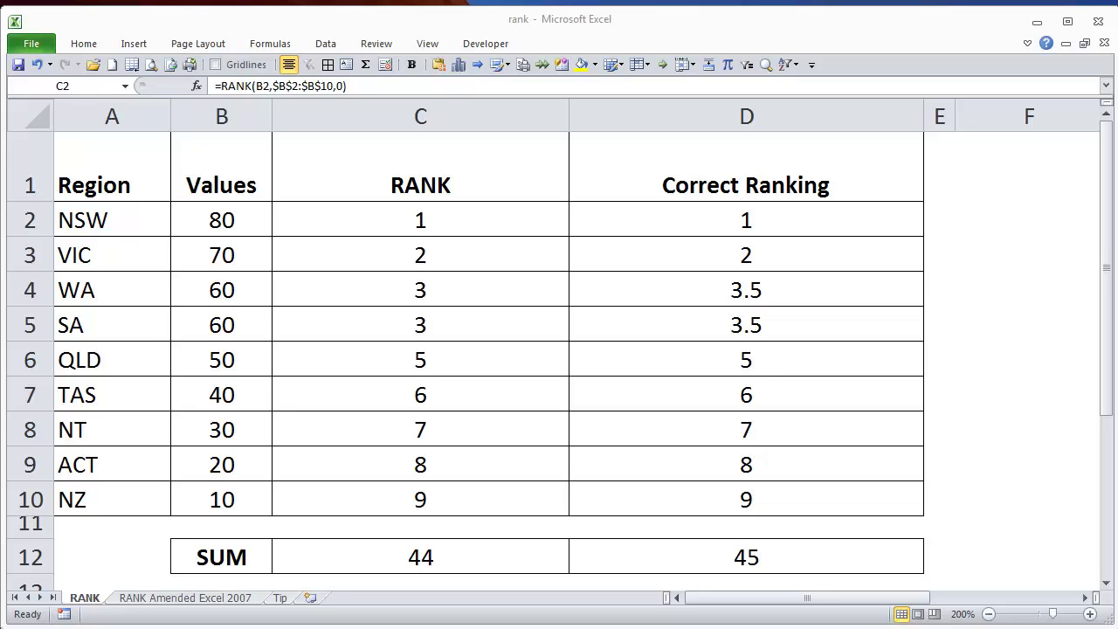
# Inspect the RANK formula in C2 and leave it unchanged
pyautogui.click(457, 216)
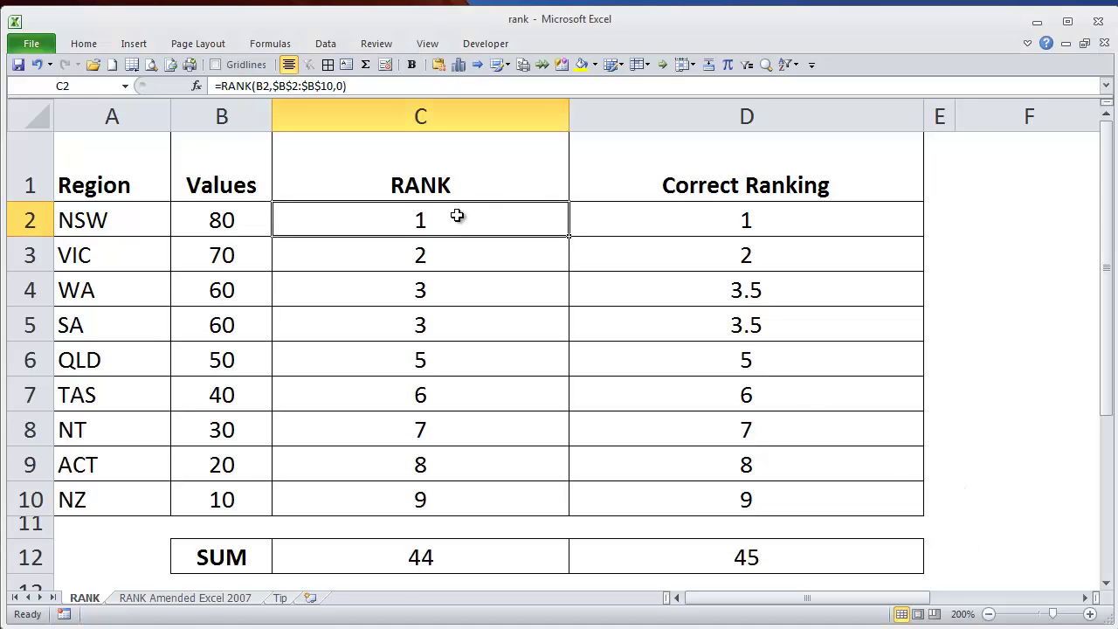
pyautogui.press('F2')
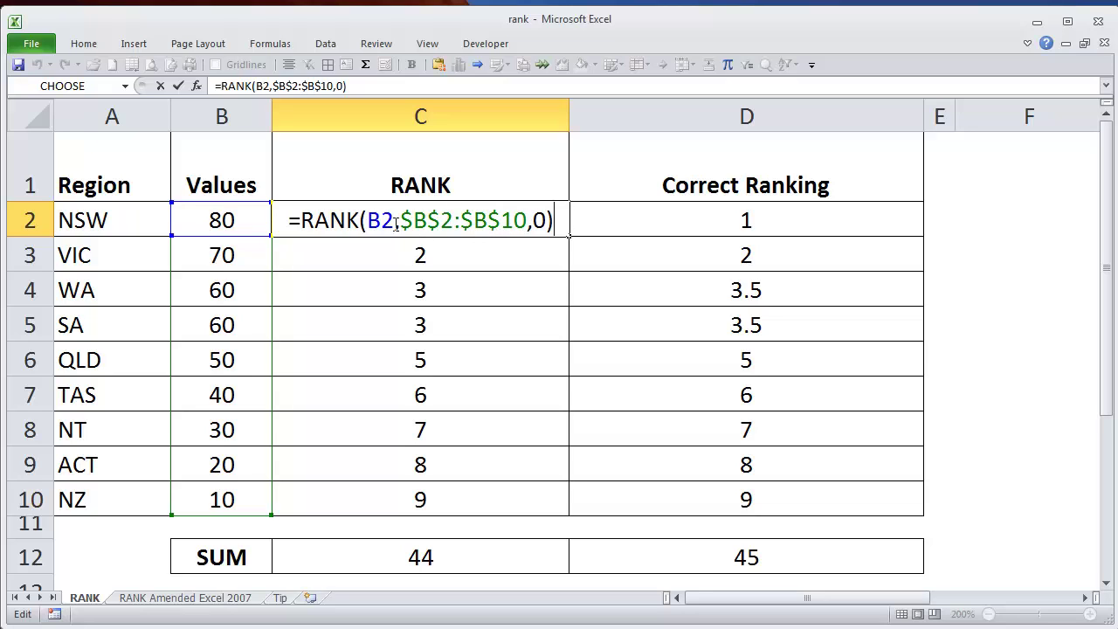
pyautogui.click(178, 86)
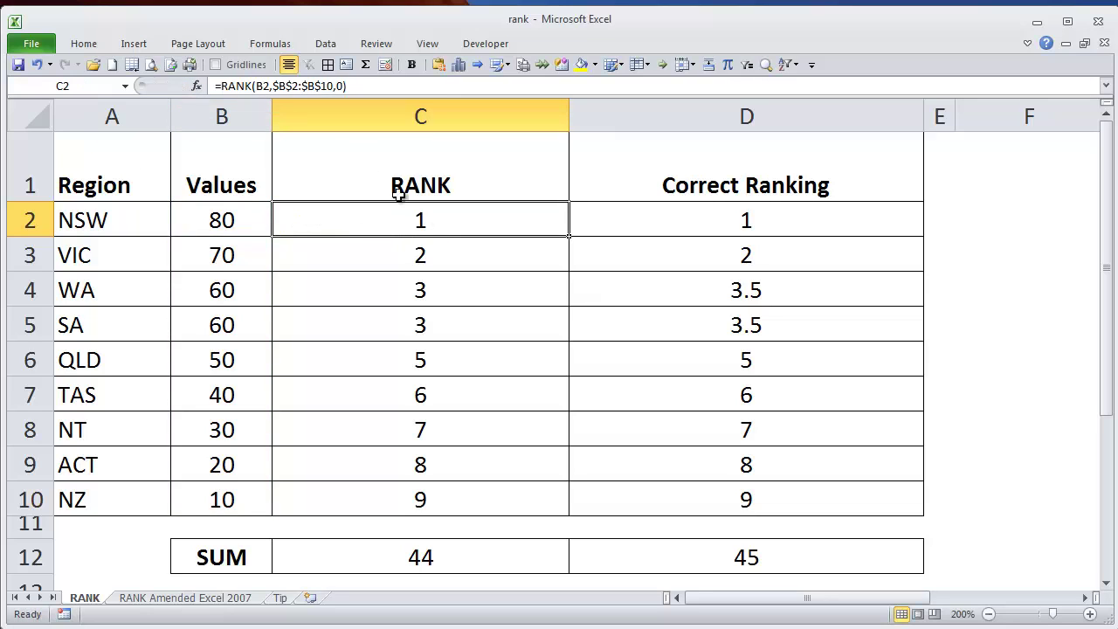
# Compare the tied ranks in C4 and C5, the skipped rank in C6, and the C2:C10 sum
pyautogui.click(428, 291)
pyautogui.click(433, 323)
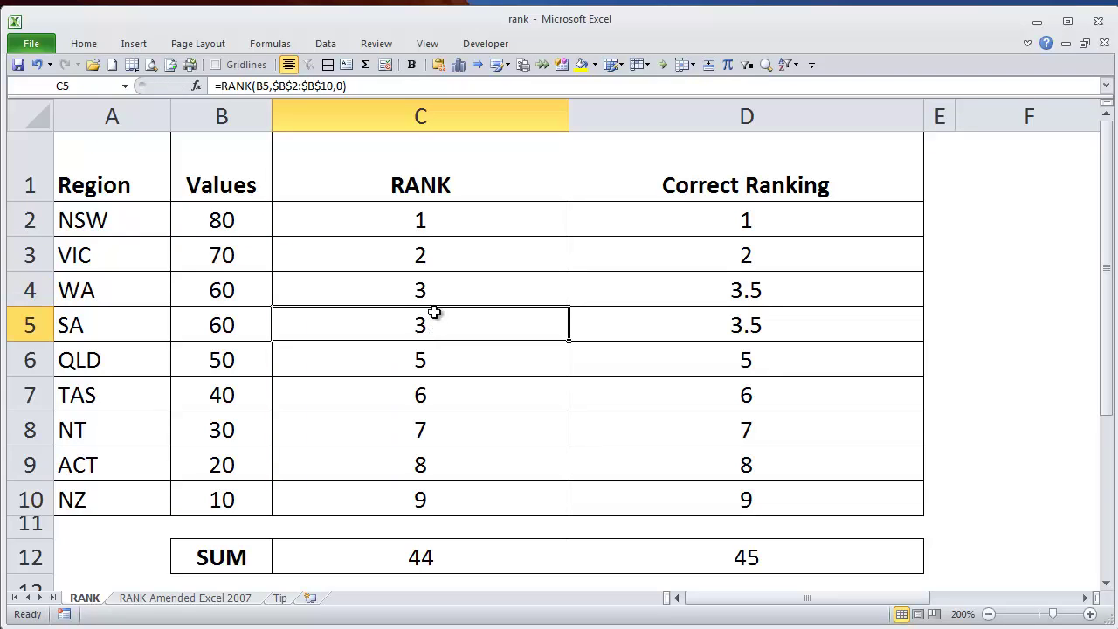
pyautogui.click(436, 293)
pyautogui.click(434, 323)
pyautogui.click(442, 360)
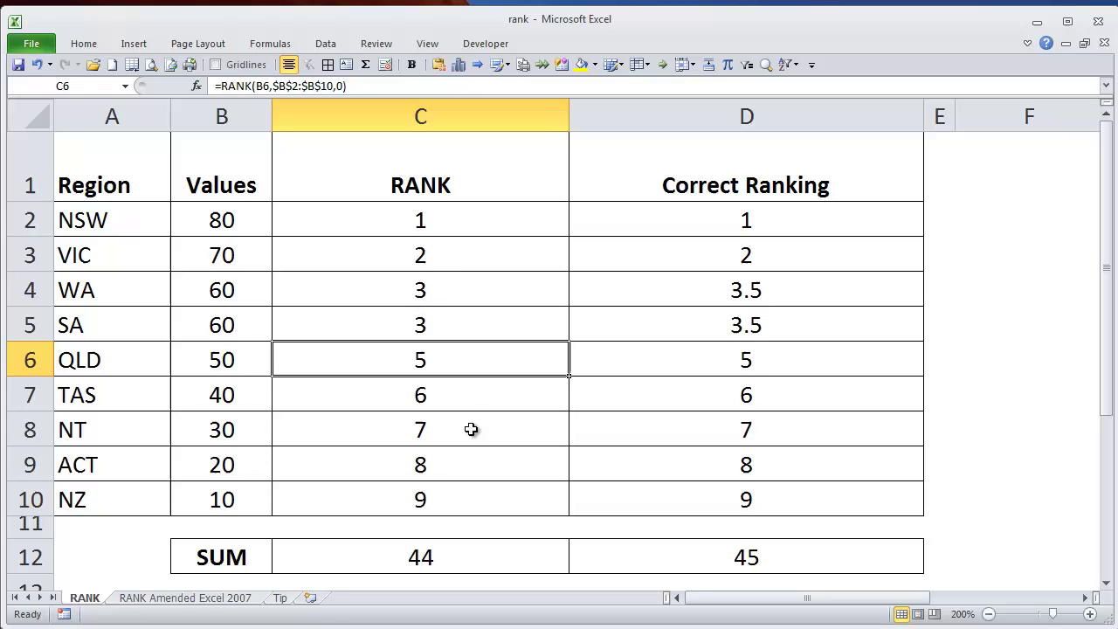
pyautogui.click(439, 297)
pyautogui.click(451, 307)
pyautogui.click(444, 290)
pyautogui.click(449, 323)
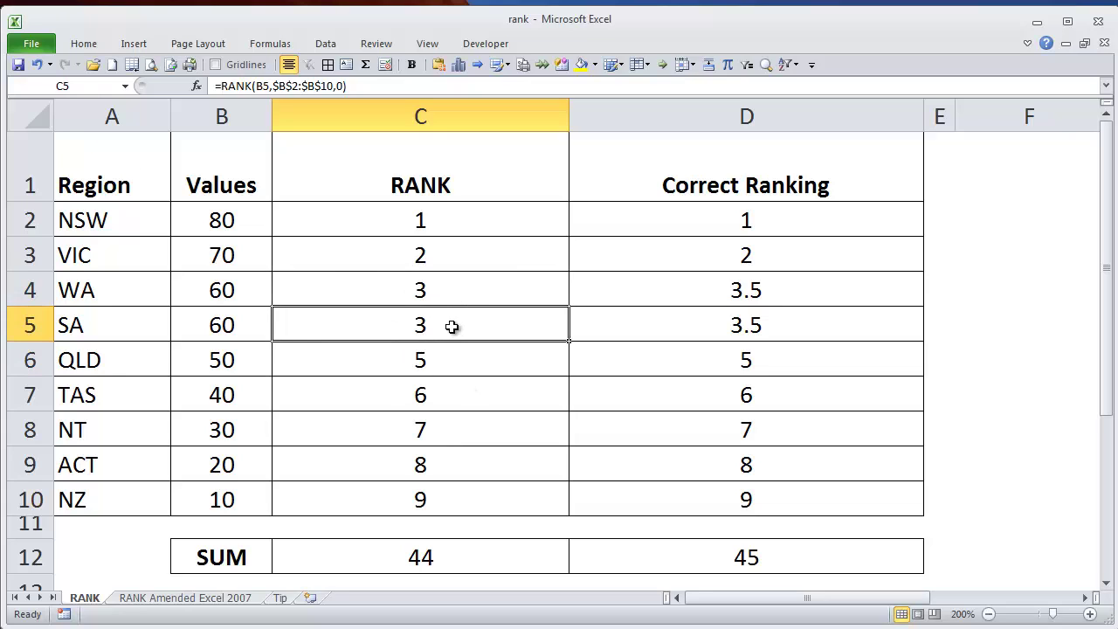
pyautogui.click(445, 358)
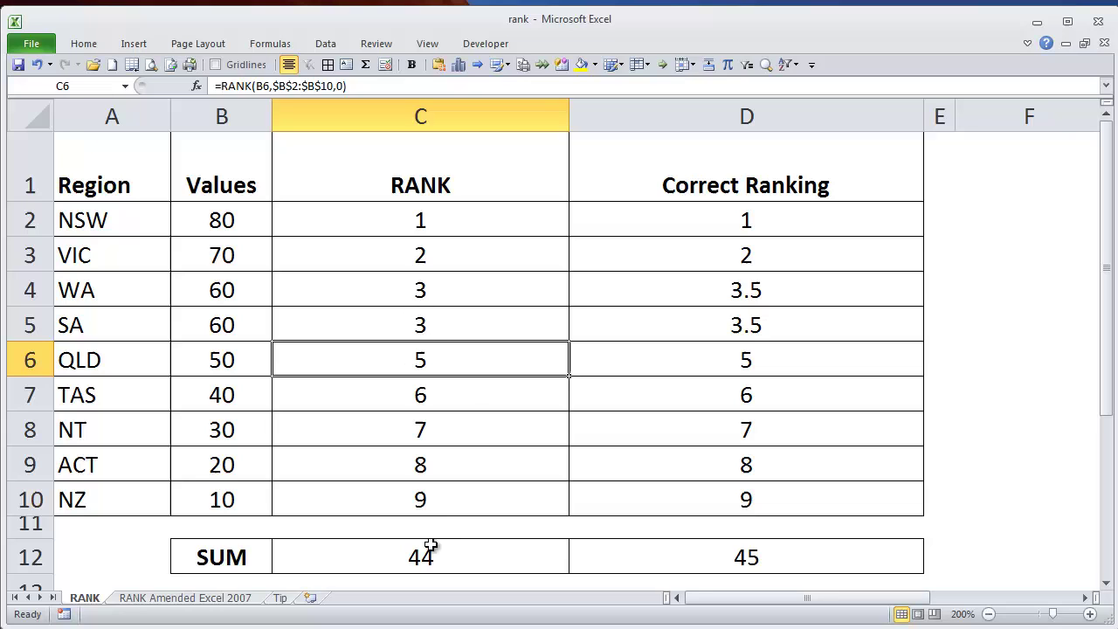
pyautogui.moveTo(441, 212); pyautogui.dragTo(445, 491)
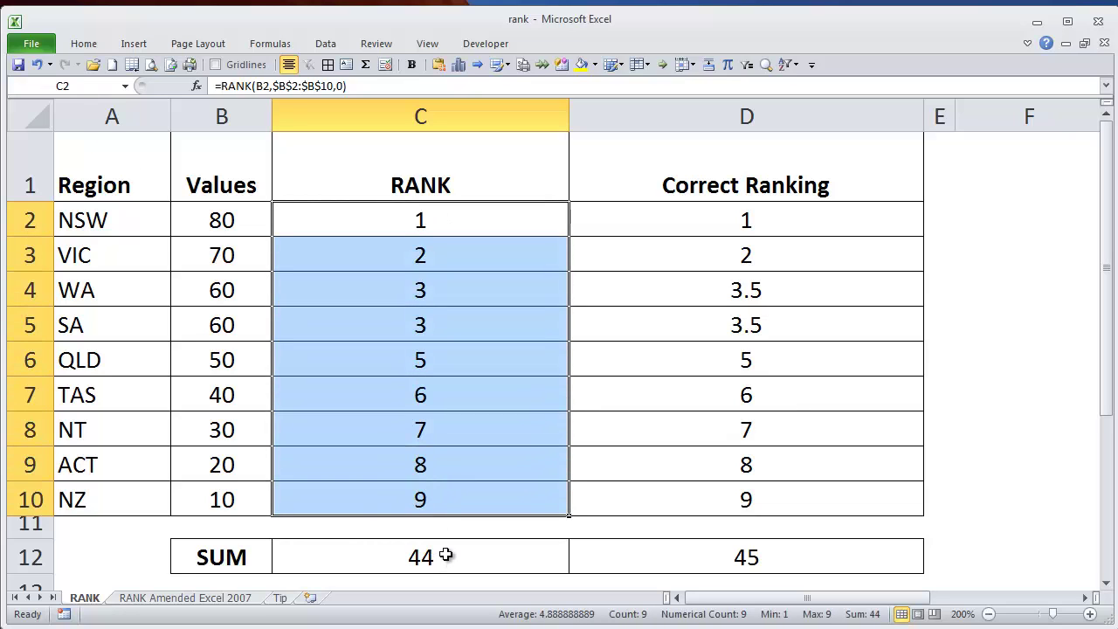
pyautogui.click(446, 500)
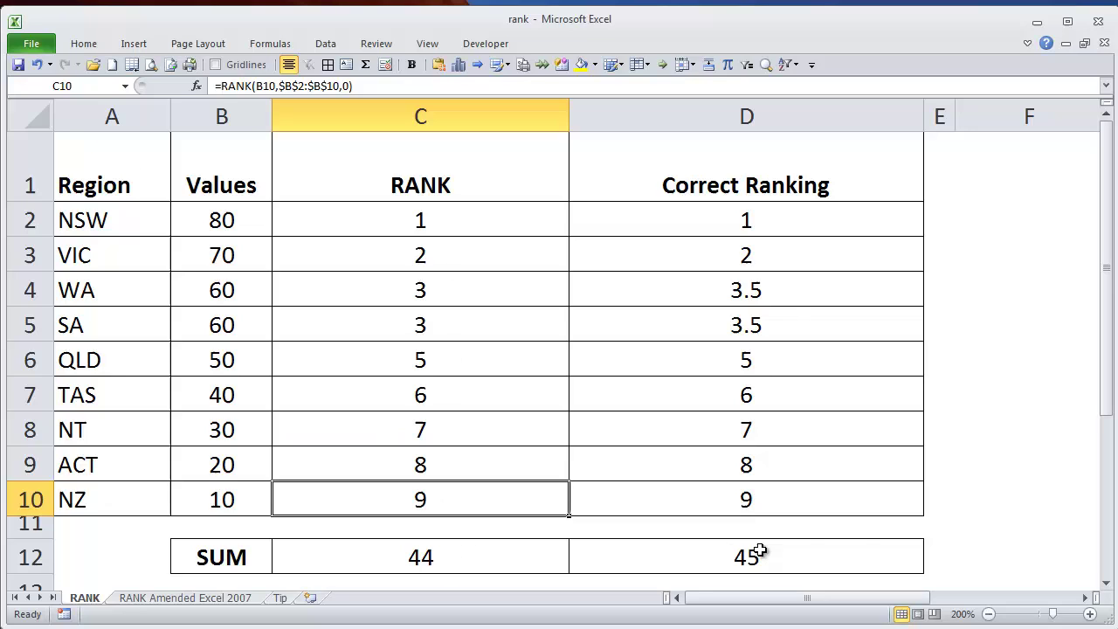
# Inspect D2's RANK.AVG formula and compare the totals in D12 and C12
pyautogui.click(749, 224)
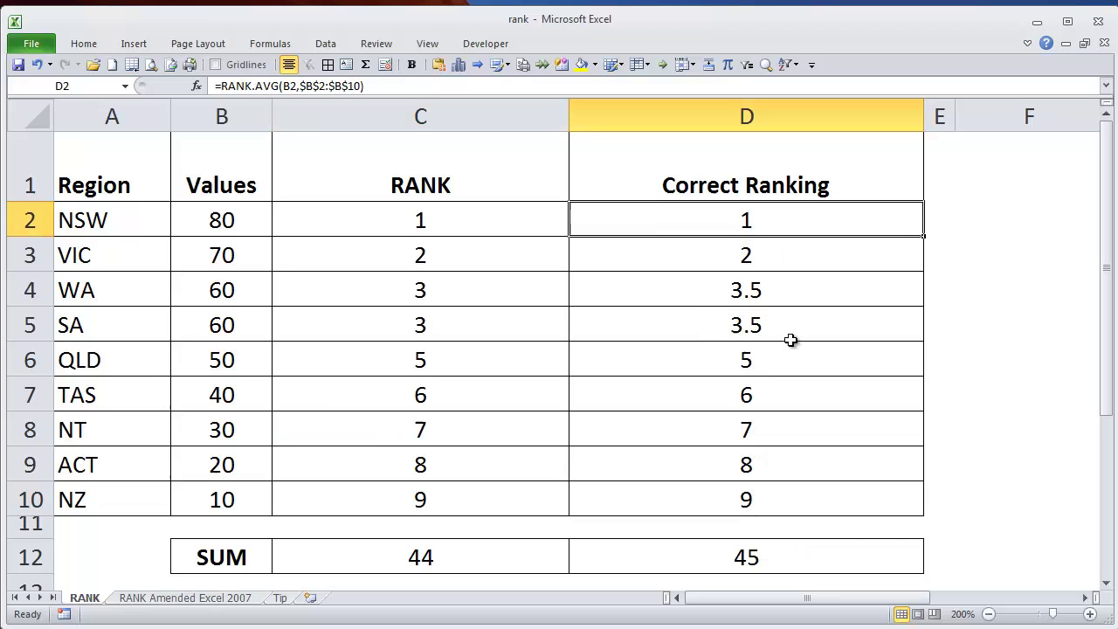
pyautogui.press('F2')
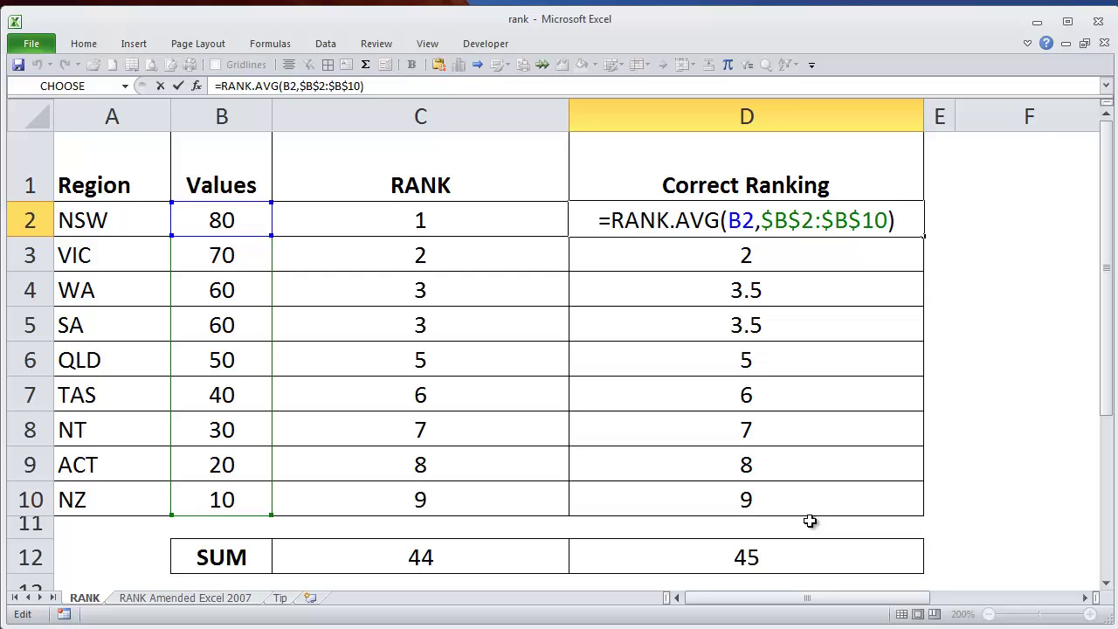
pyautogui.press('Escape')
pyautogui.click(746, 561)
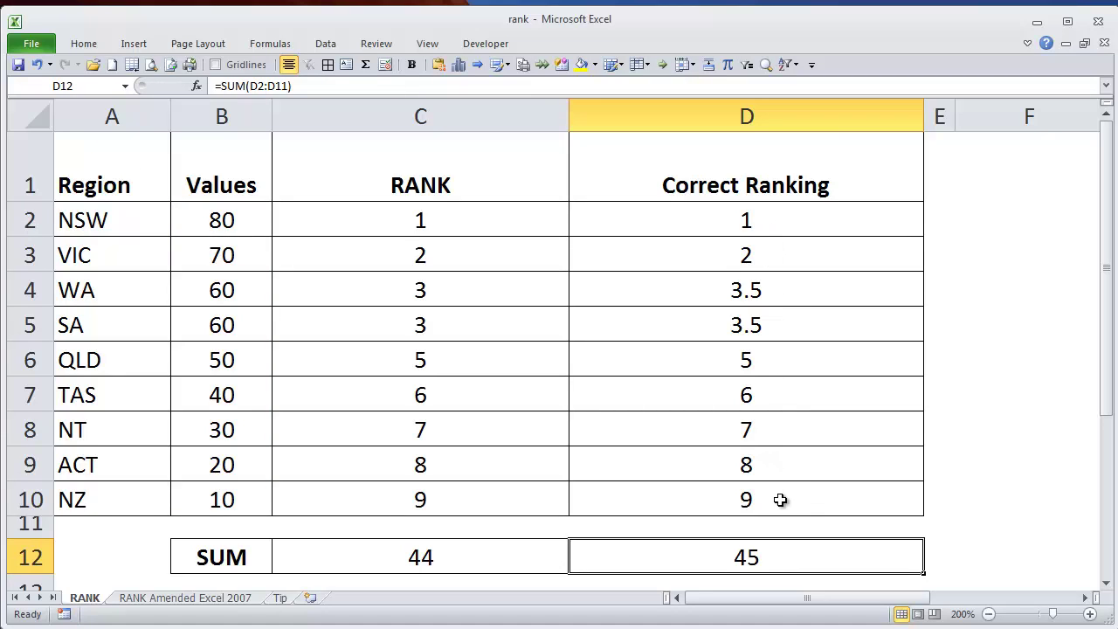
pyautogui.click(452, 549)
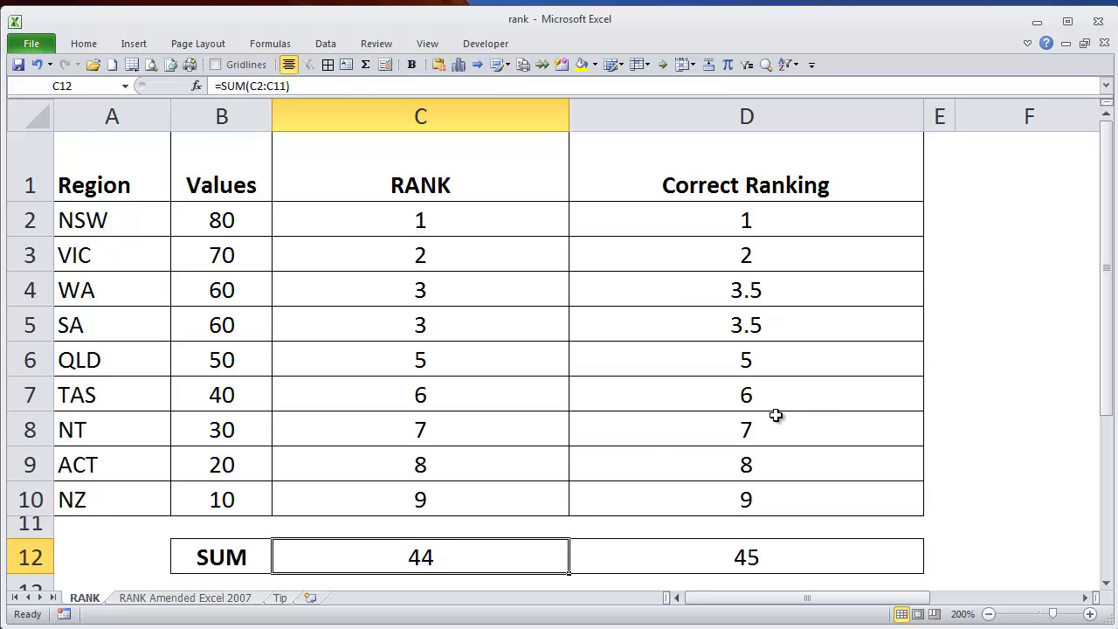
# Recheck D2's RANK.AVG formula, then go to the RANK Amended Excel 2007 sheet
pyautogui.click(768, 225)
pyautogui.doubleClick(768, 225)
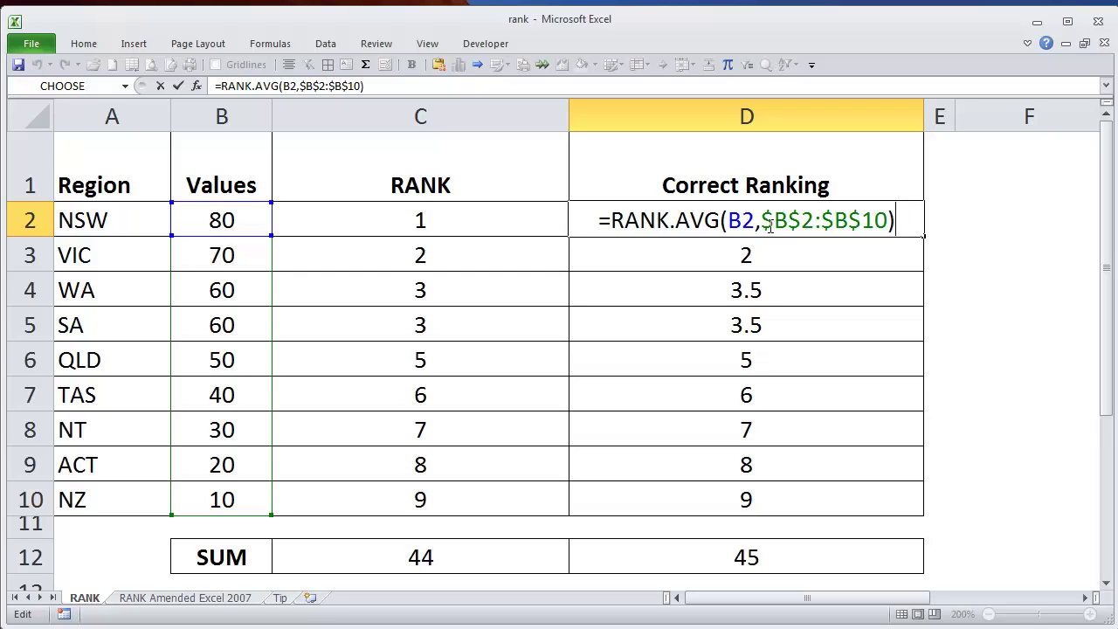
pyautogui.press('Escape')
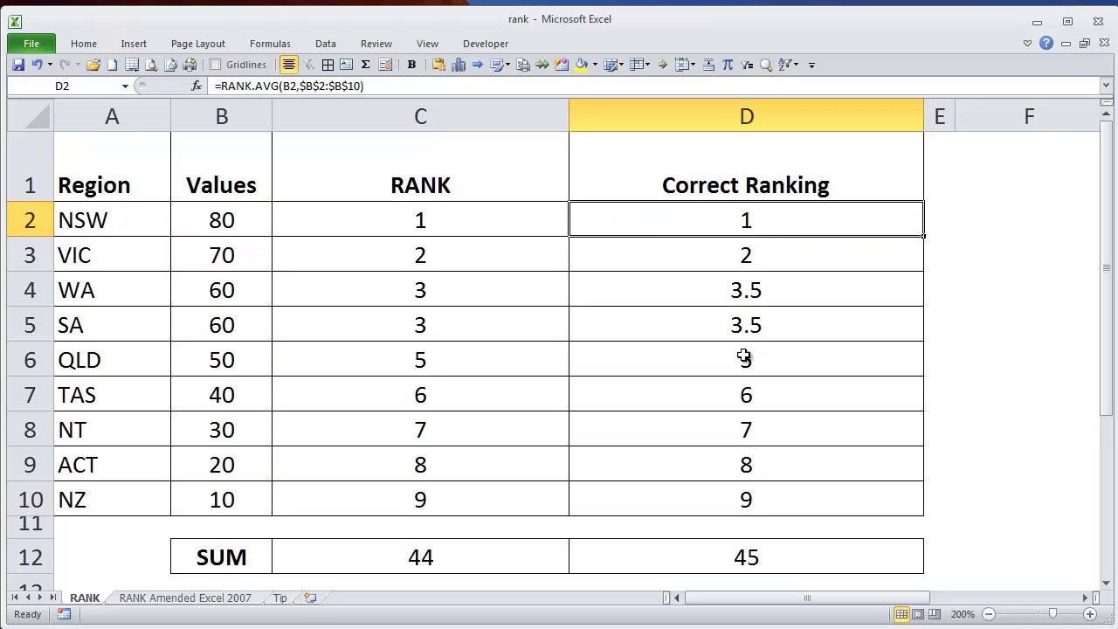
pyautogui.click(177, 599)
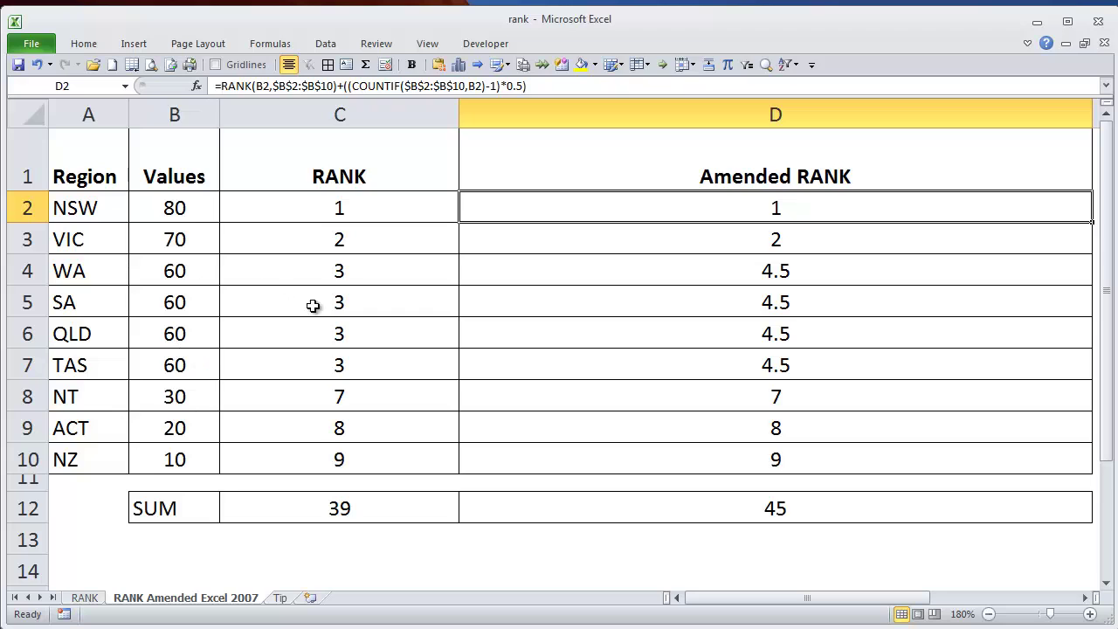
pyautogui.moveTo(179, 272); pyautogui.dragTo(189, 362)
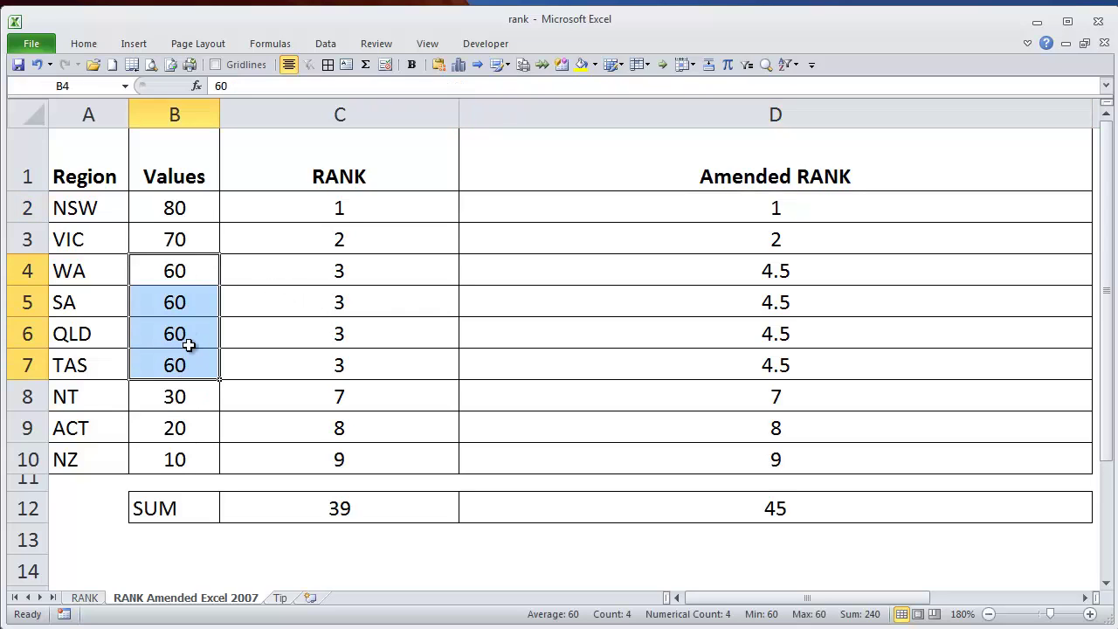
pyautogui.click(360, 280)
pyautogui.click(354, 304)
pyautogui.click(353, 336)
pyautogui.click(354, 367)
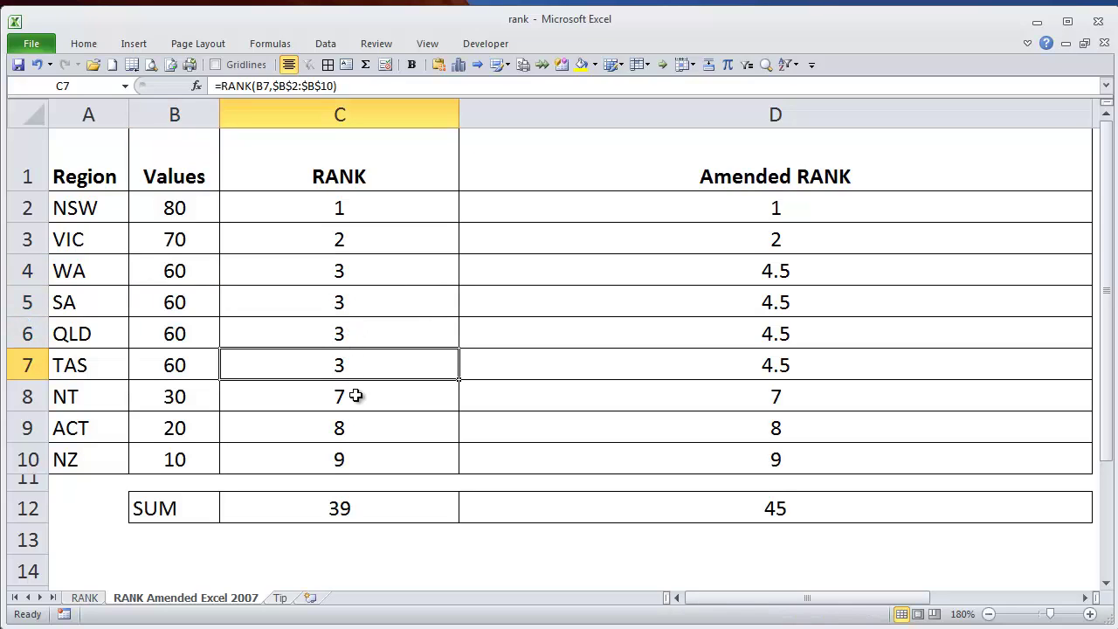
pyautogui.click(356, 396)
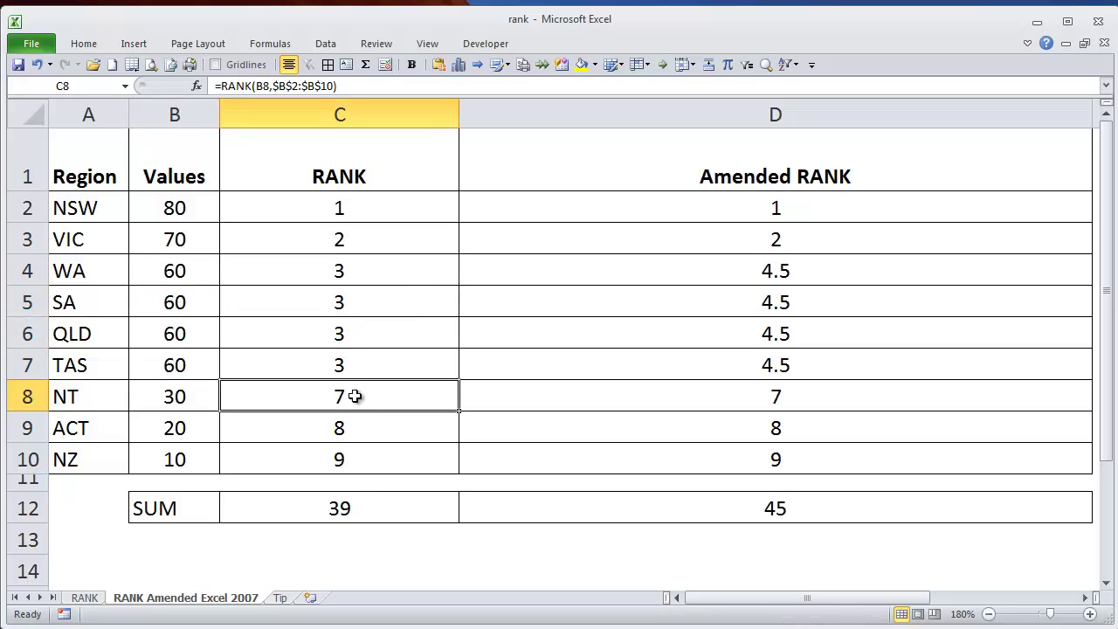
pyautogui.click(350, 508)
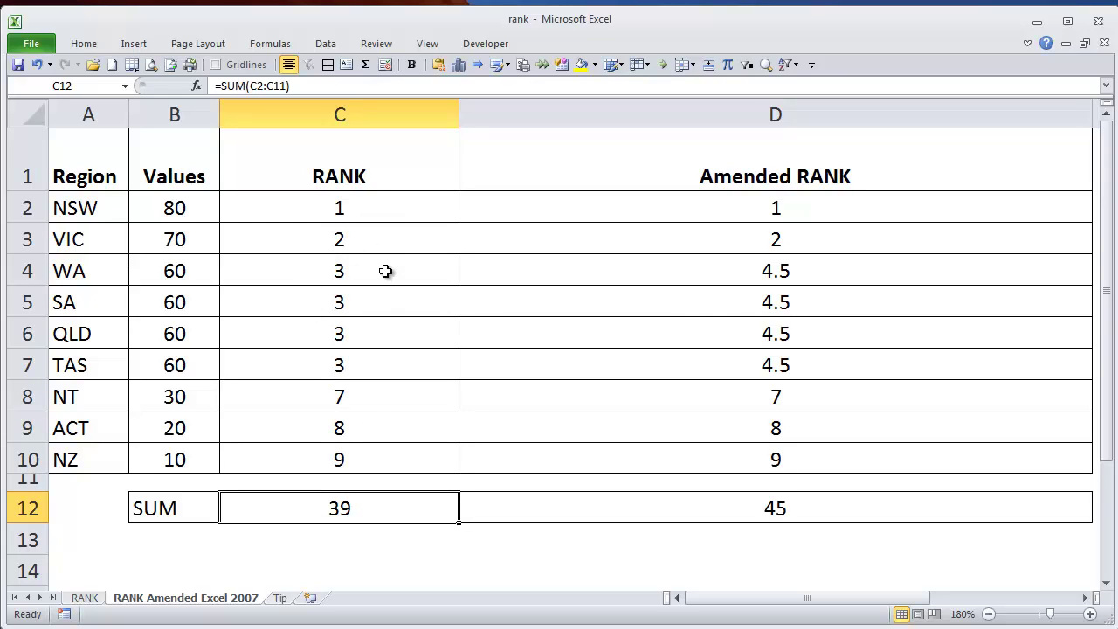
pyautogui.click(790, 273)
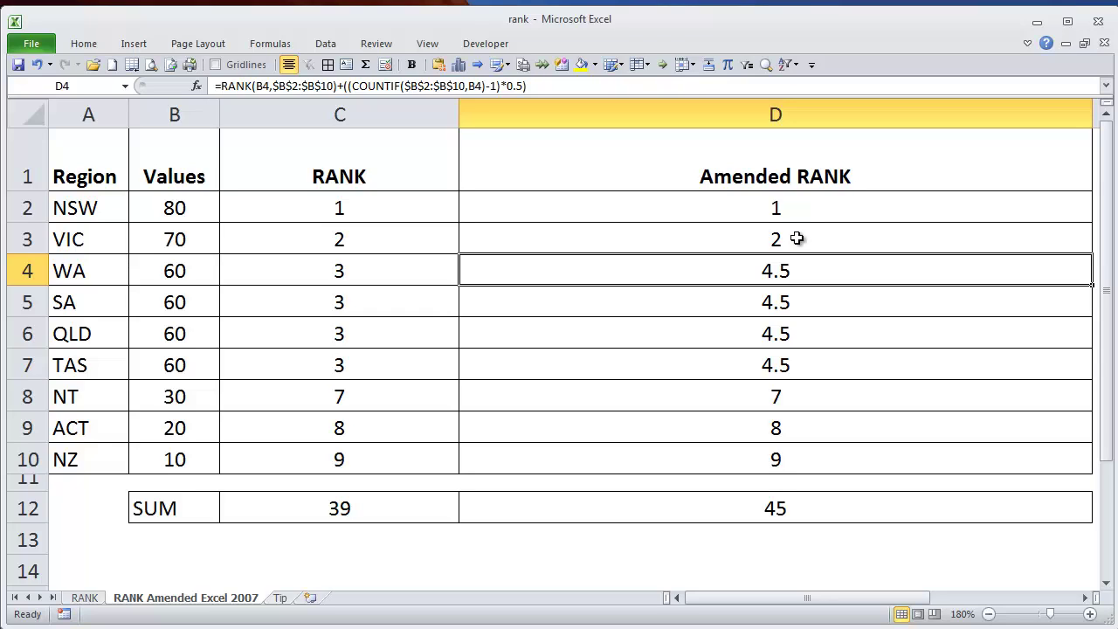
# Edit D2's RANK plus COUNTIF formula to show its colour-coded $B$2:$B$10 references
pyautogui.click(803, 216)
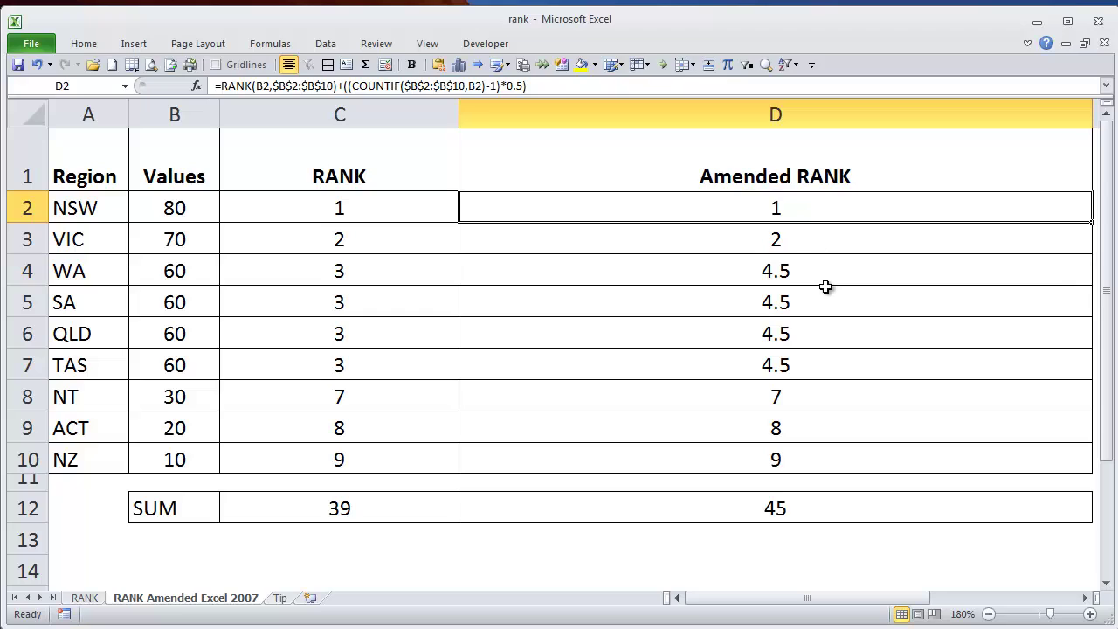
pyautogui.press('F2')
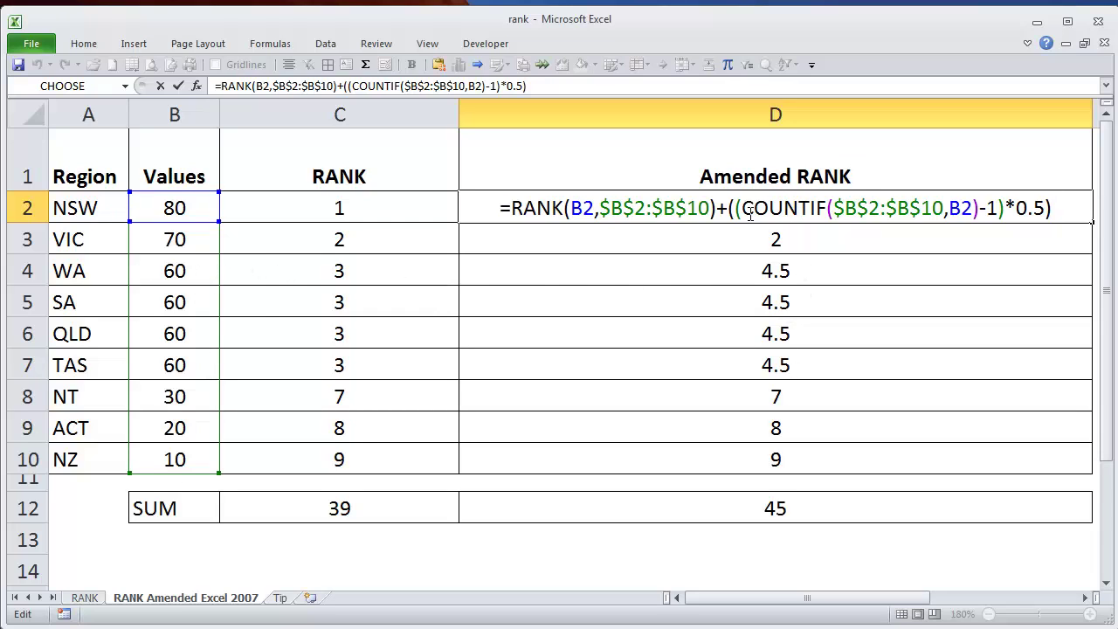
# Highlight the COUNTIF part of D2's formula, exit unchanged, and check the D12 total of 45
pyautogui.moveTo(742, 207); pyautogui.dragTo(982, 208)
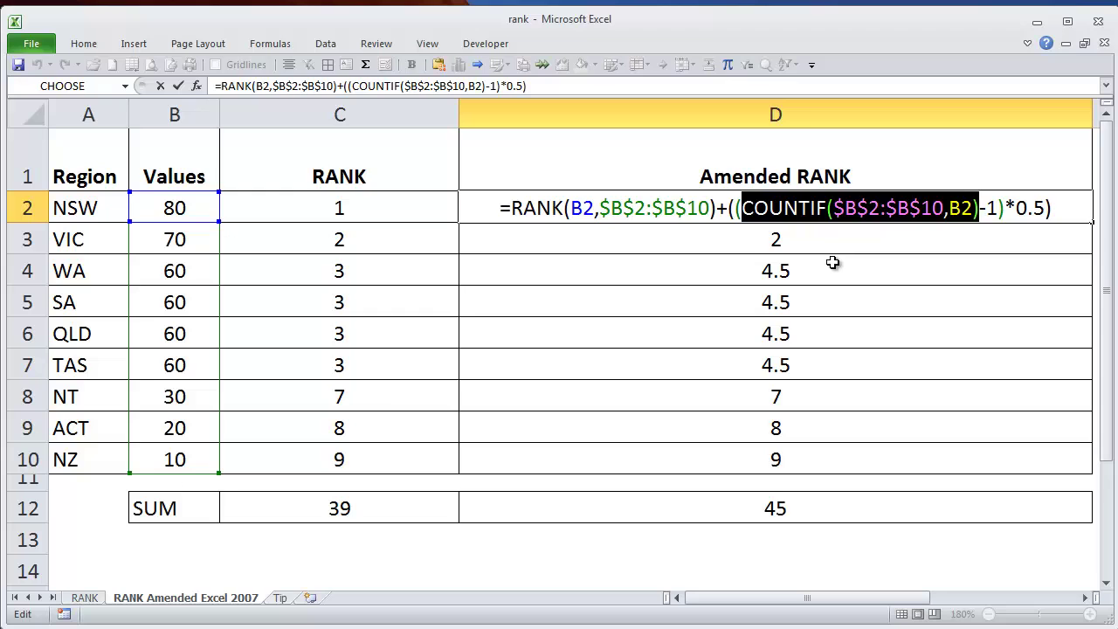
pyautogui.click(791, 212)
pyautogui.press('Escape')
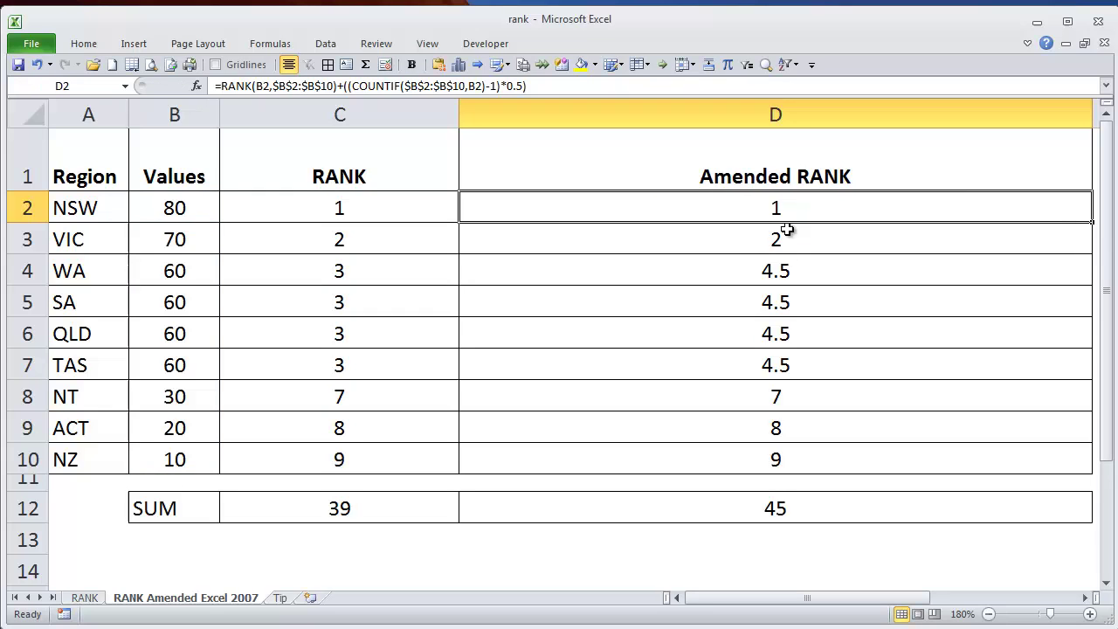
pyautogui.press('F2')
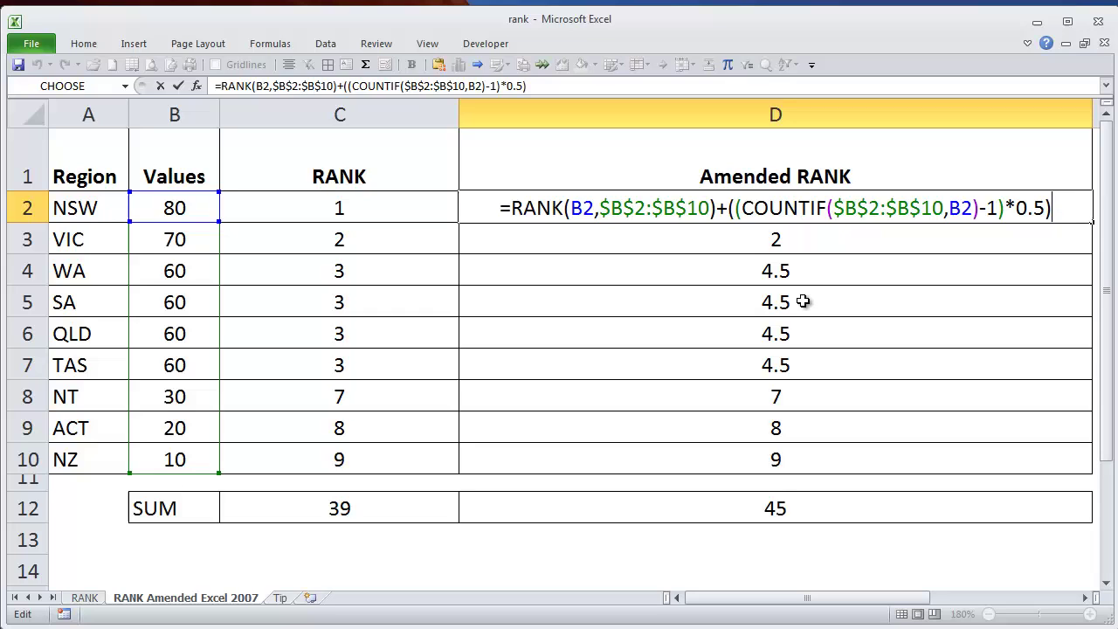
pyautogui.press('Escape')
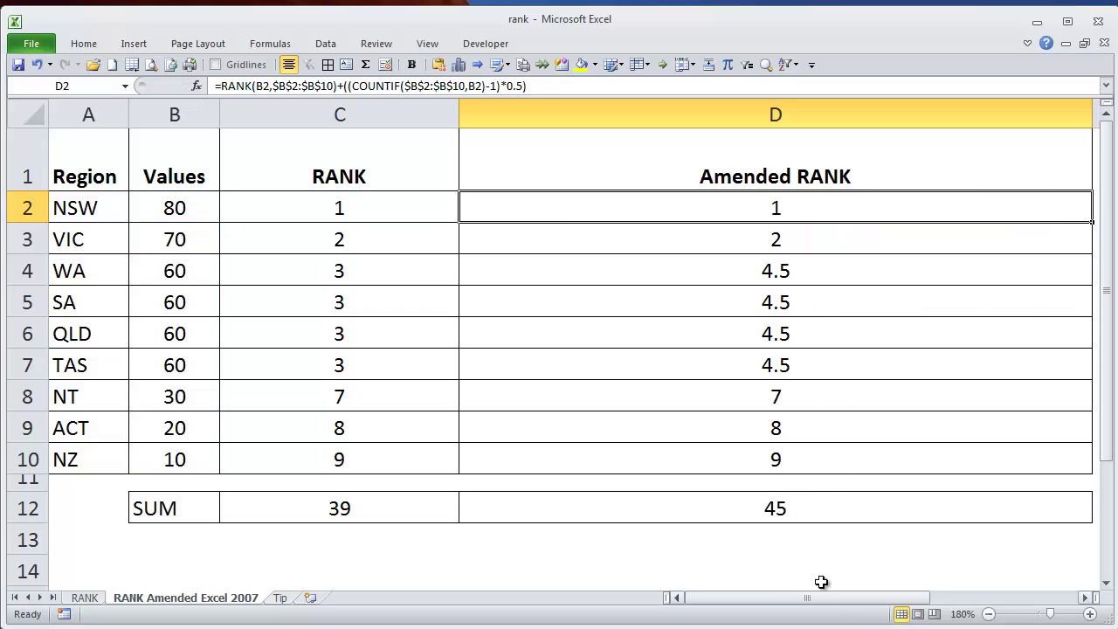
pyautogui.click(791, 505)
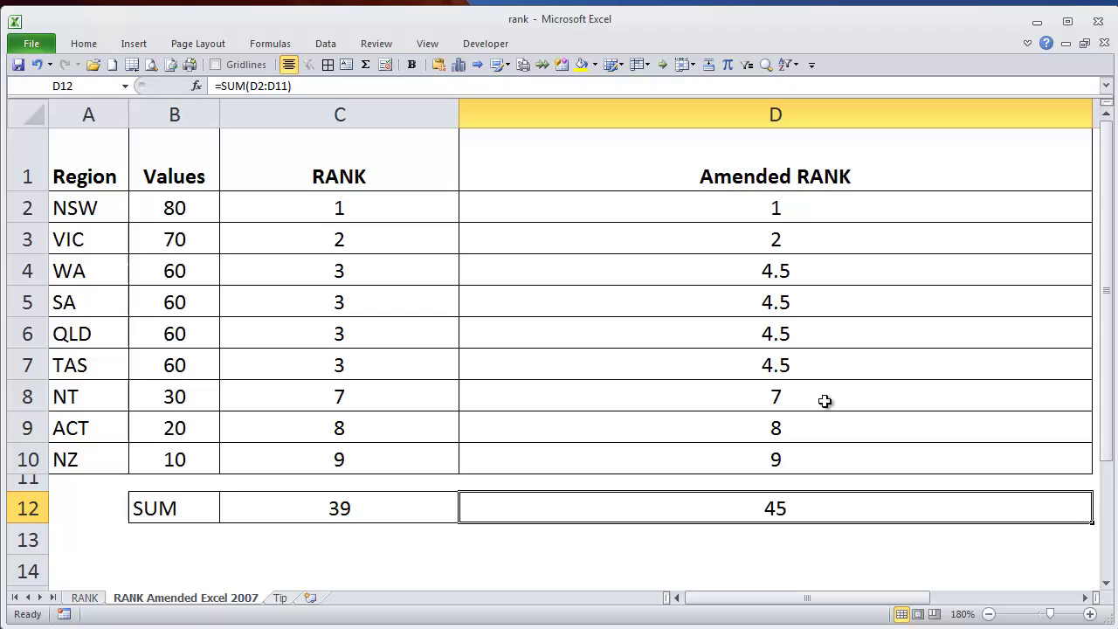
# On the Tip sheet, enter 'Invoice' and 'Date' on two lines in cell A1
pyautogui.hotkey('ctrl', 'pagedown')
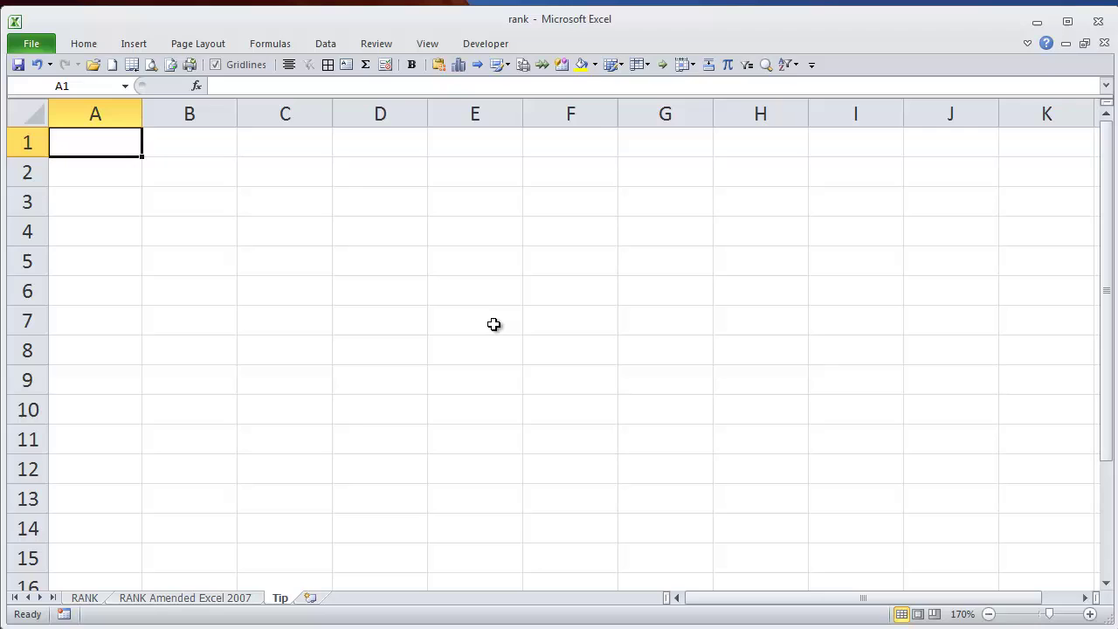
pyautogui.write('Invoice')
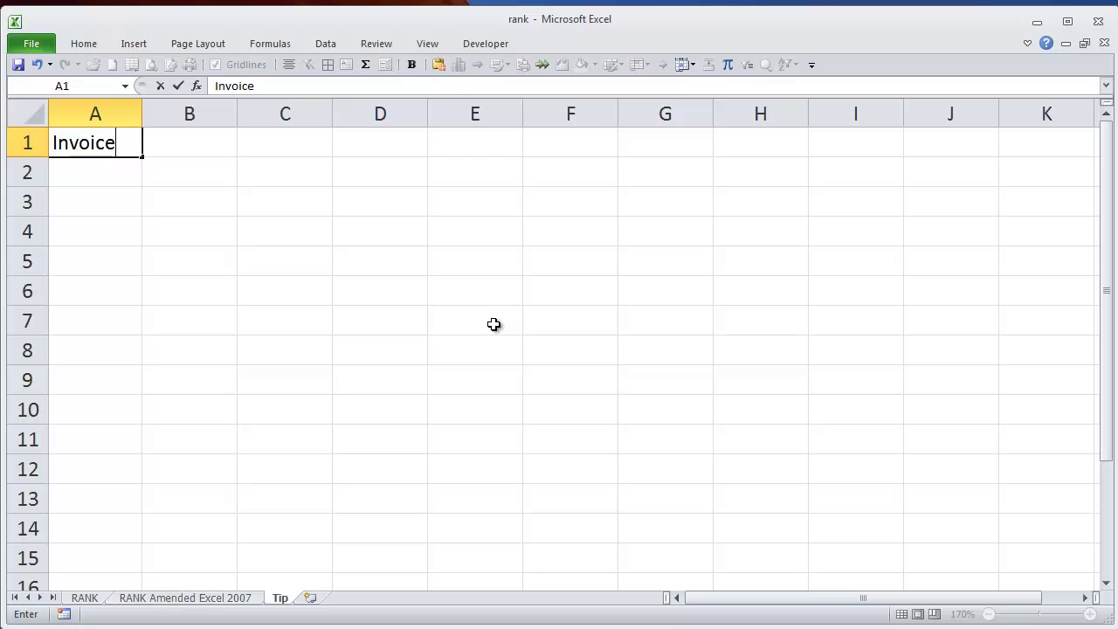
pyautogui.hotkey('alt', 'Return')
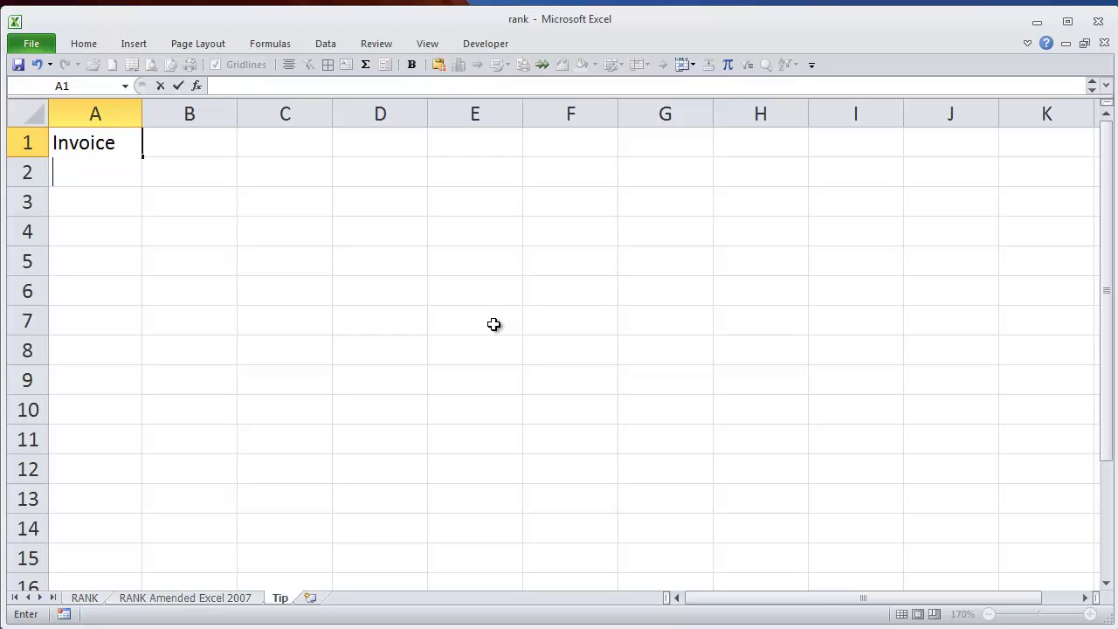
pyautogui.write('Date')
pyautogui.press('Return')
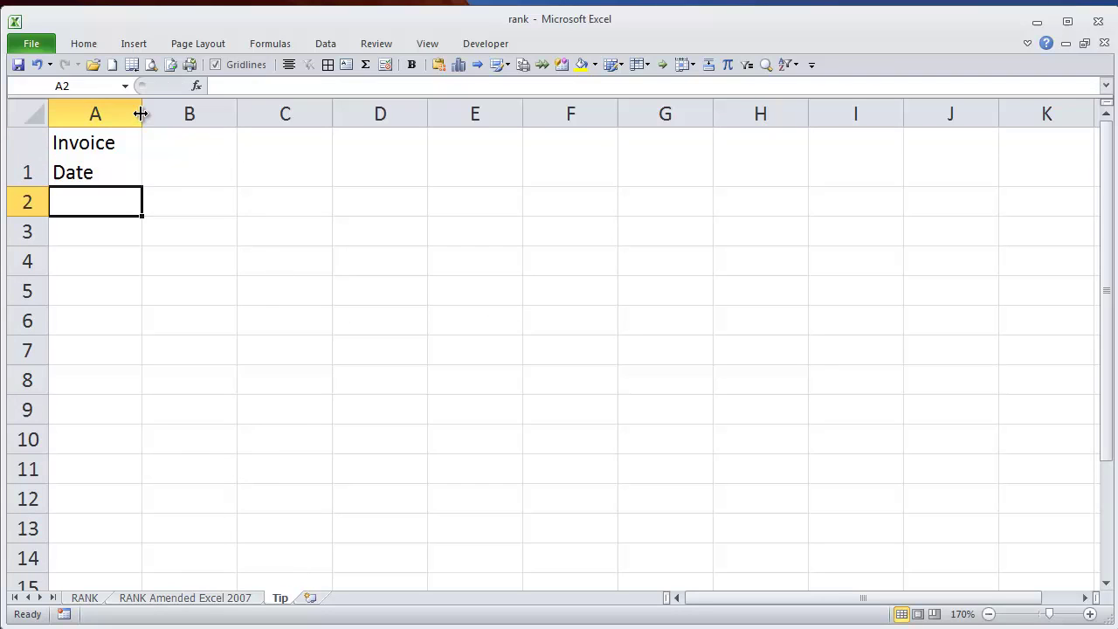
# Widen column A and enter 'Invoice Date' in B1
pyautogui.moveTo(143, 113); pyautogui.dragTo(234, 120)
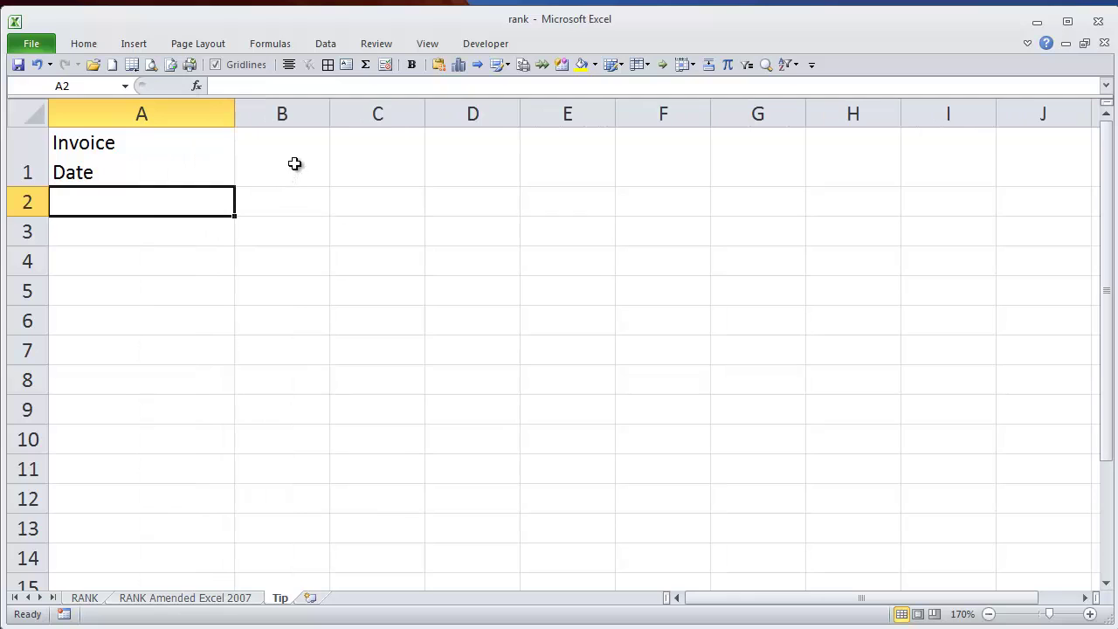
pyautogui.click(294, 163)
pyautogui.write('In')
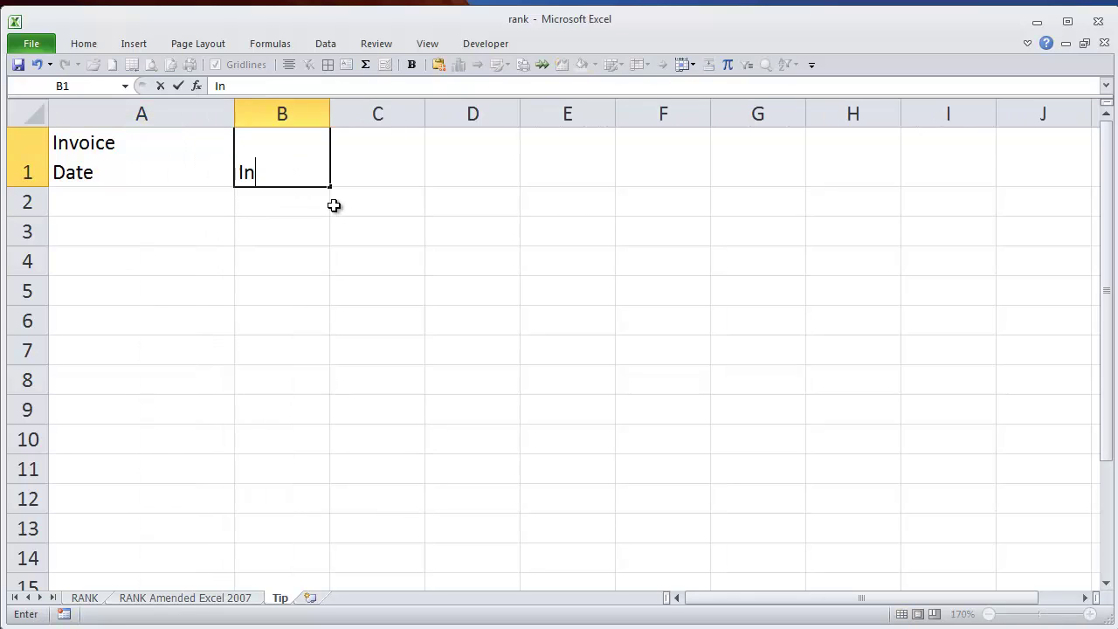
pyautogui.write('voice dAte')
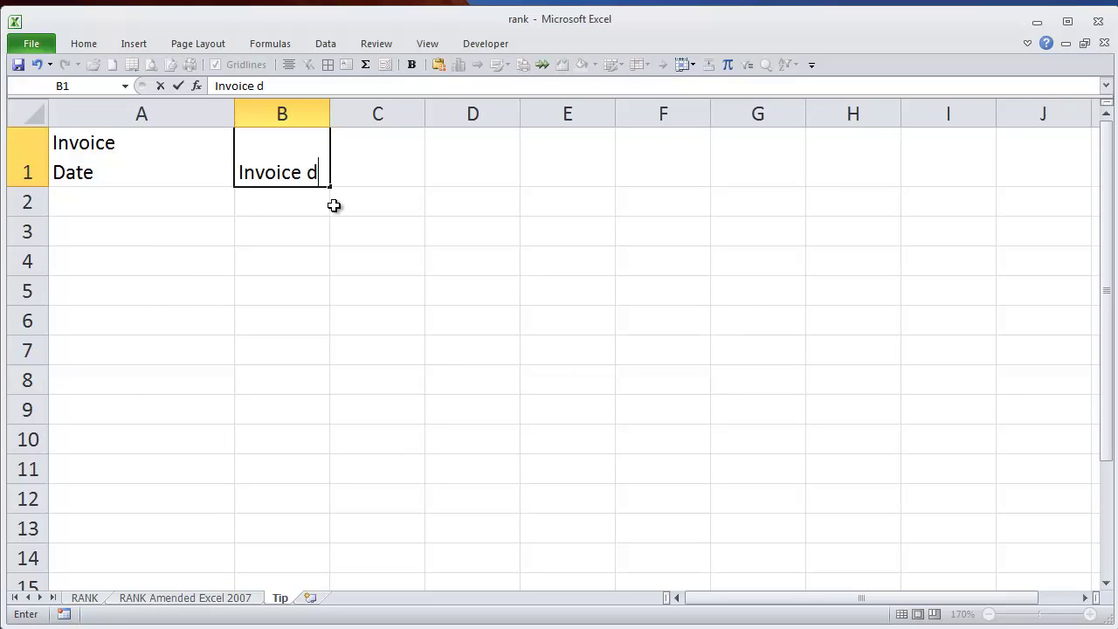
pyautogui.press('BackSpace')
pyautogui.press('BackSpace')
pyautogui.press('BackSpace')
pyautogui.press('BackSpace')
pyautogui.write('S')
pyautogui.press('BackSpace')
pyautogui.write('Date')
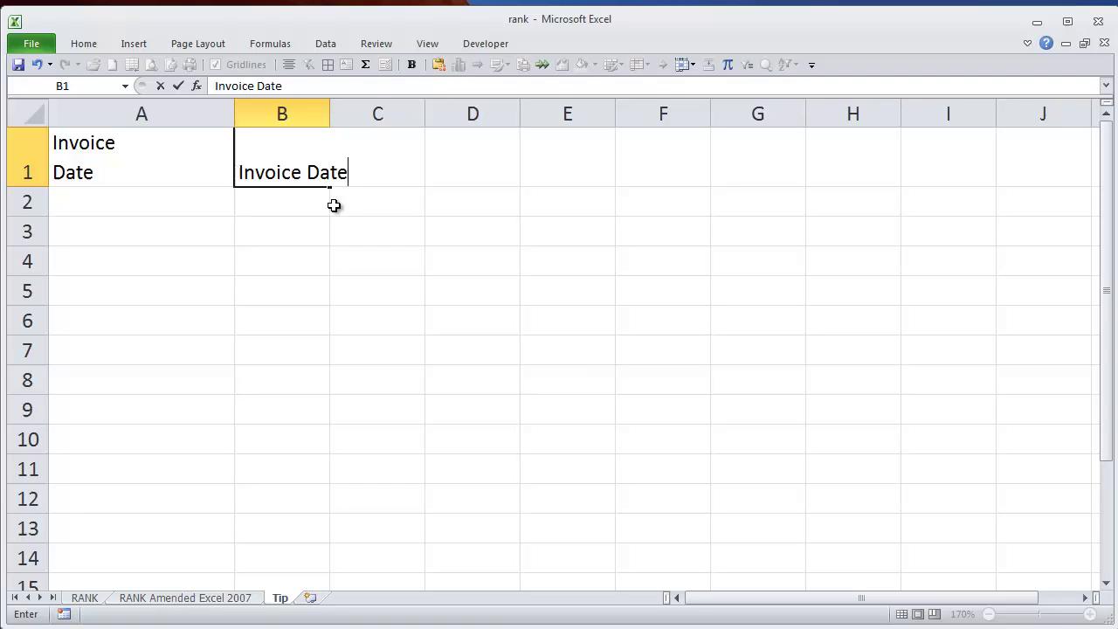
pyautogui.hotkey('ctrl', 'Return')
# Apply Wrap Text to B1, then widen and re-narrow column B so the header wraps
pyautogui.click(82, 43)
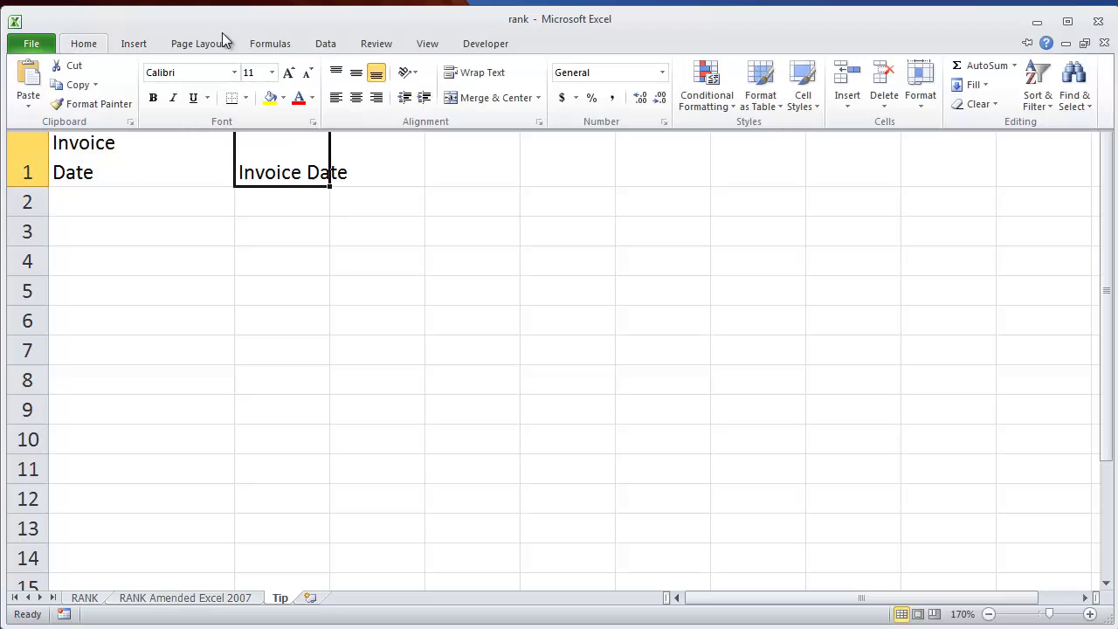
pyautogui.click(484, 75)
pyautogui.click(337, 287)
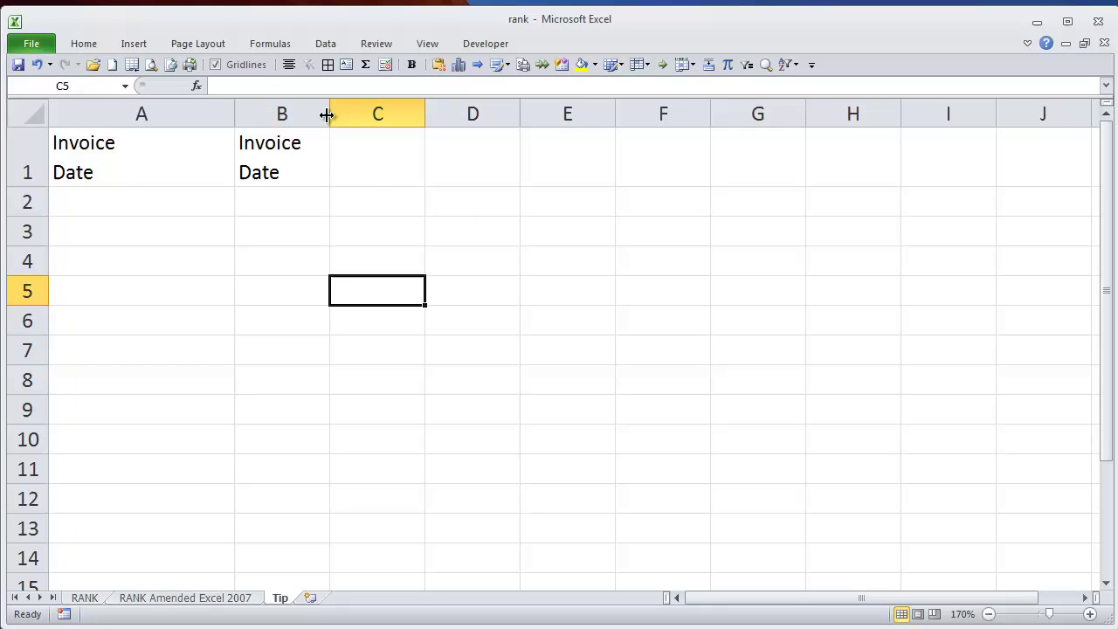
pyautogui.moveTo(326, 115); pyautogui.dragTo(455, 115)
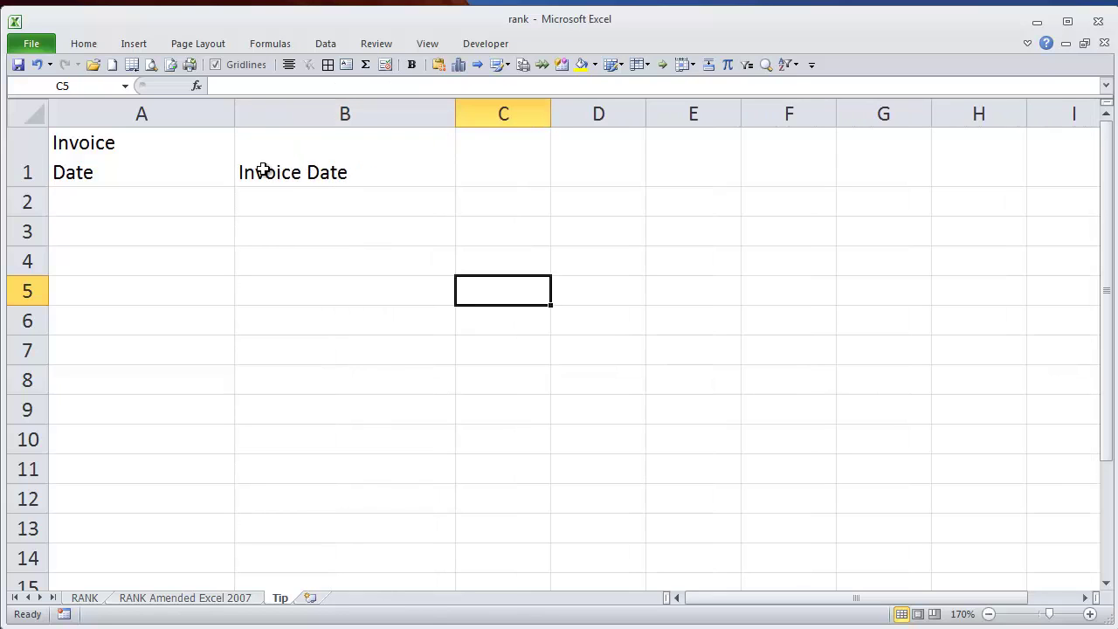
pyautogui.moveTo(454, 114); pyautogui.dragTo(331, 130)
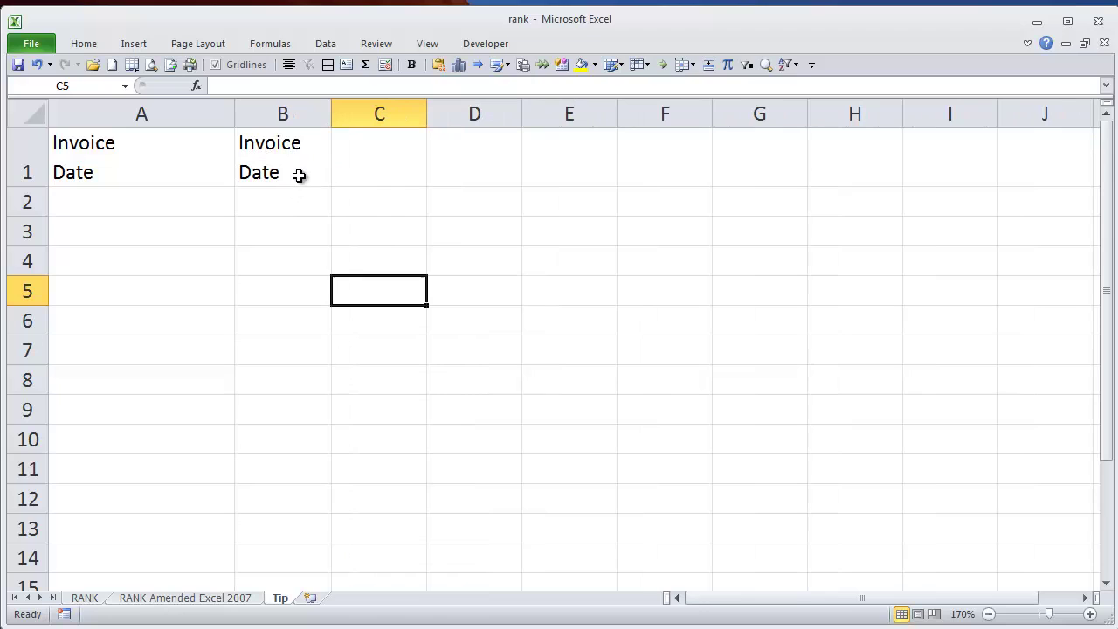